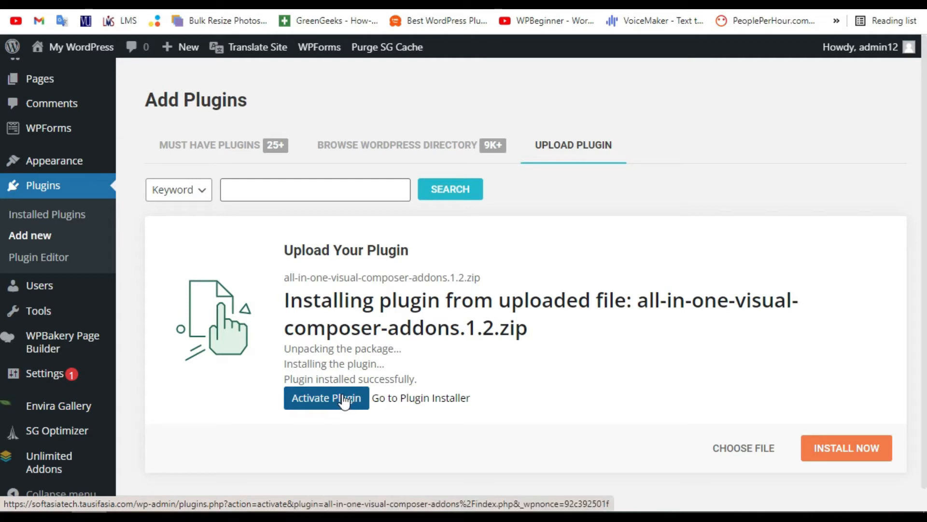
- Activate the newly installed All in One Visual Composer Addons plugin
click(344, 401)
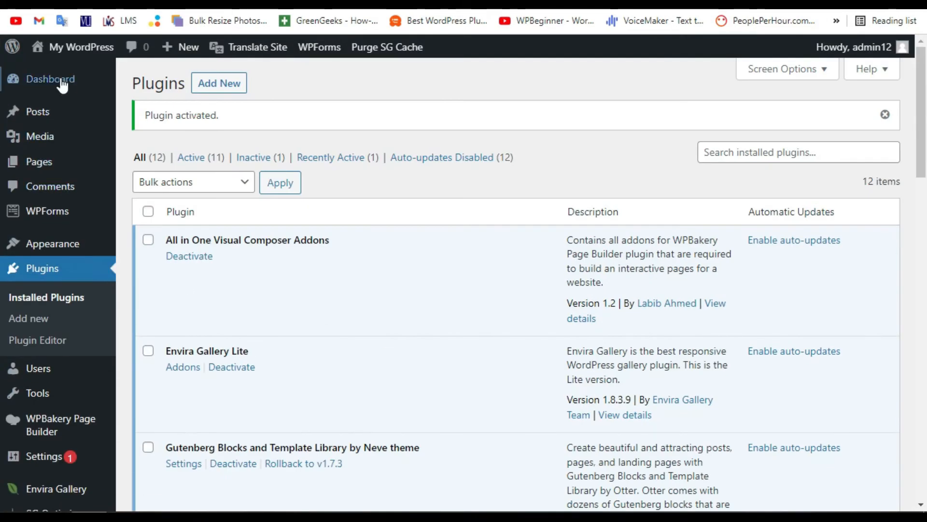
mouse_move(63, 84)
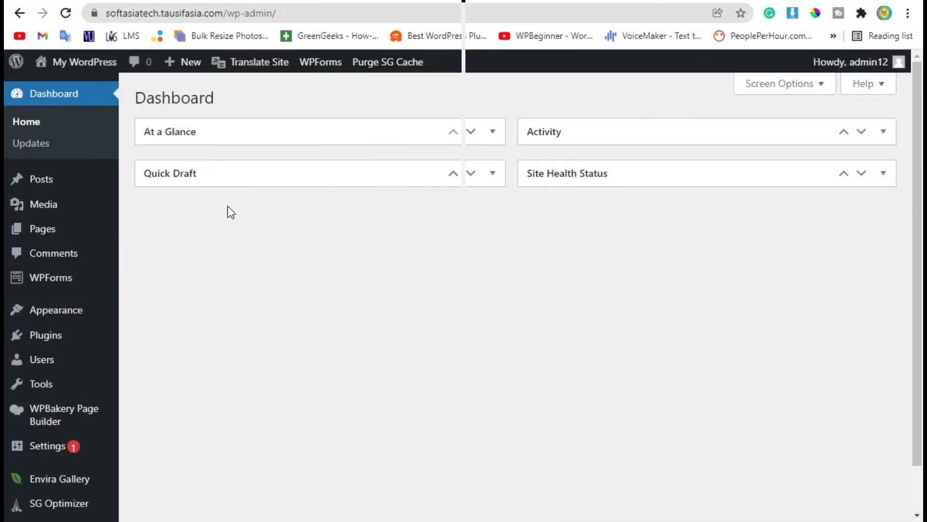
- Create a new post titled "Content Card" and publish it
mouse_move(63, 180)
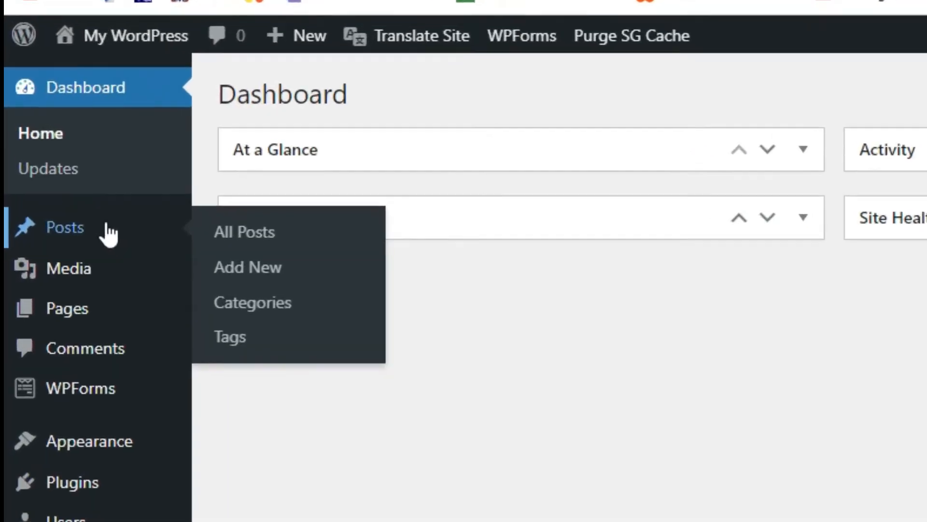
drag(107, 225, 225, 224)
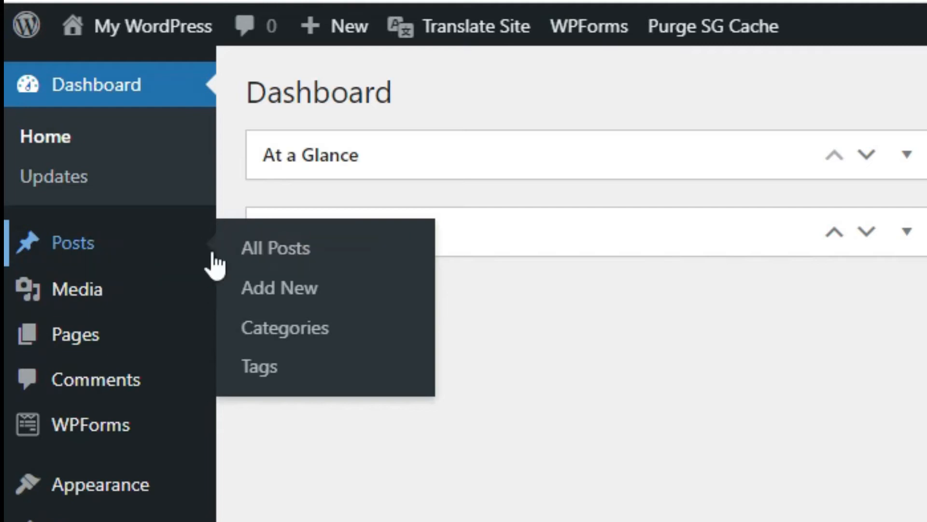
click(248, 288)
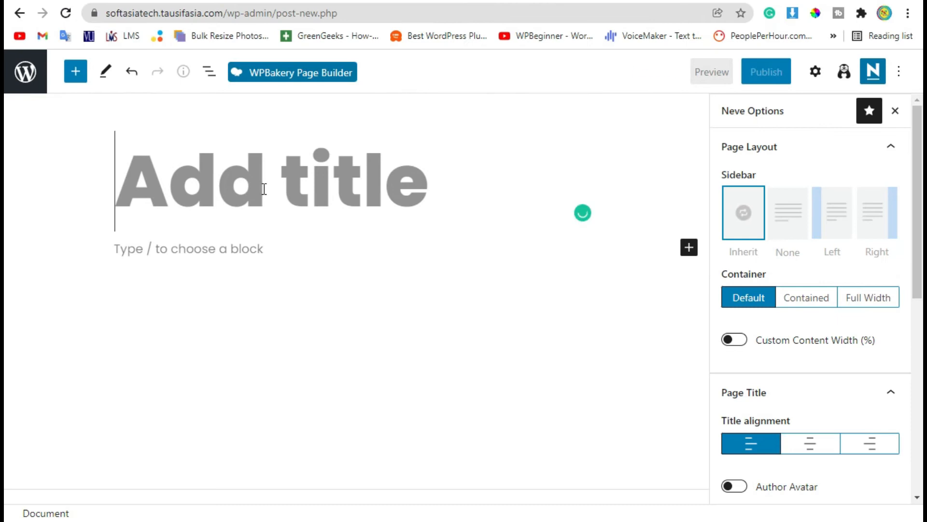
text(Co)
key(BackSpace)
key(BackSpace)
text(Content Card)
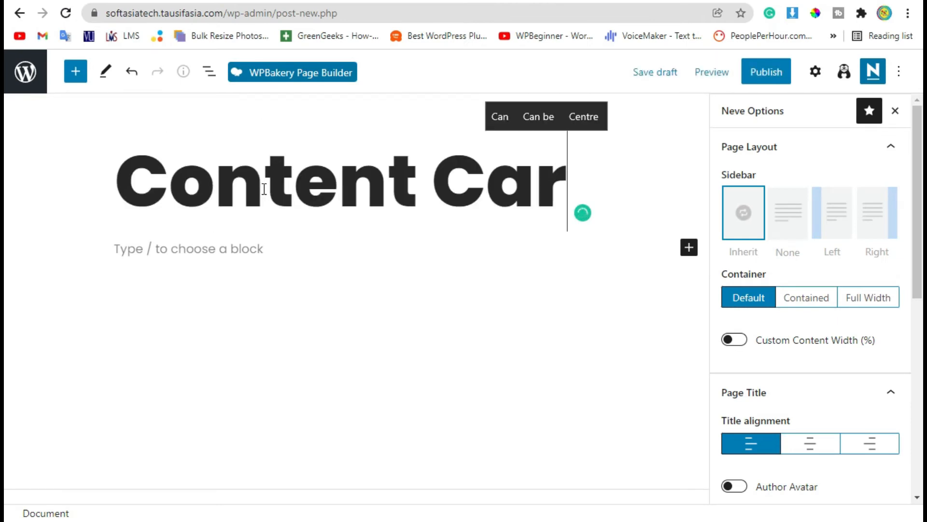
click(763, 71)
click(763, 70)
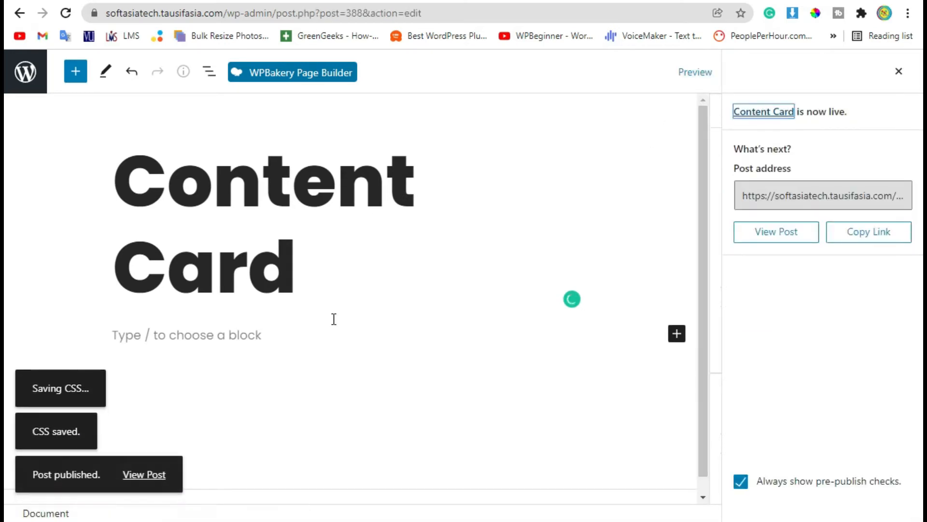
- Switch the post to the WPBakery backend editor and add a Content Cards element from the All in One Addons
click(286, 76)
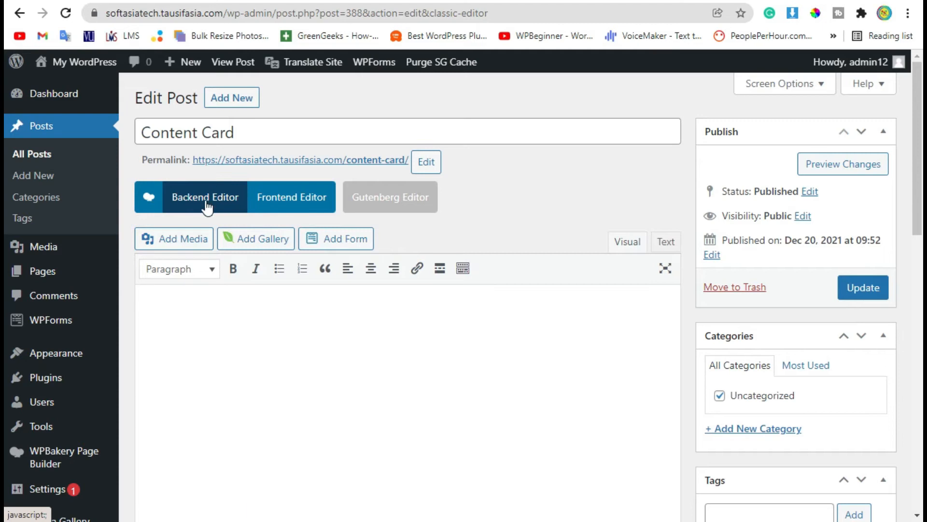
click(206, 207)
scroll(253, 282, down, 5)
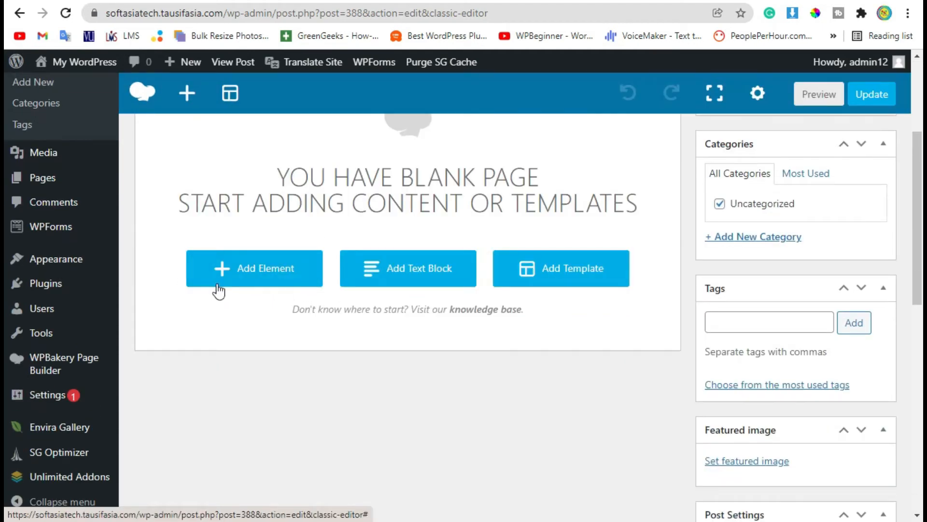
click(234, 271)
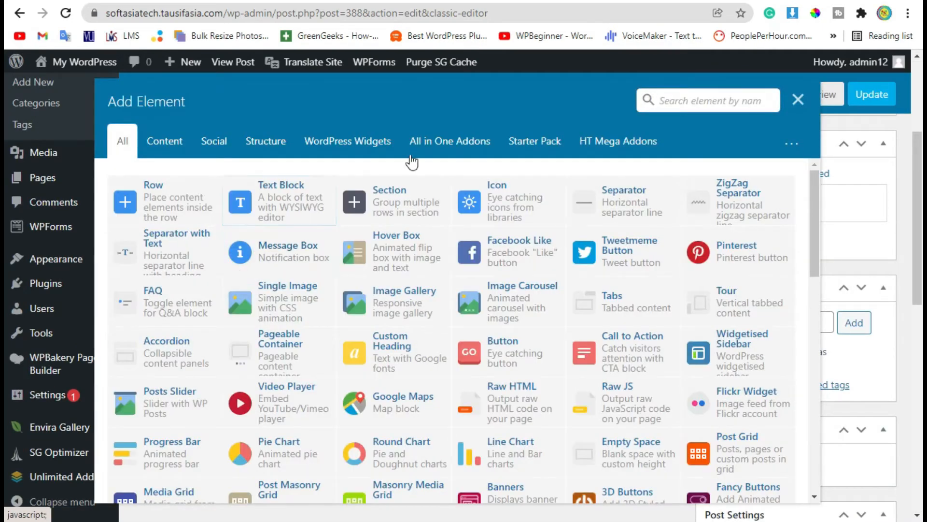
click(438, 143)
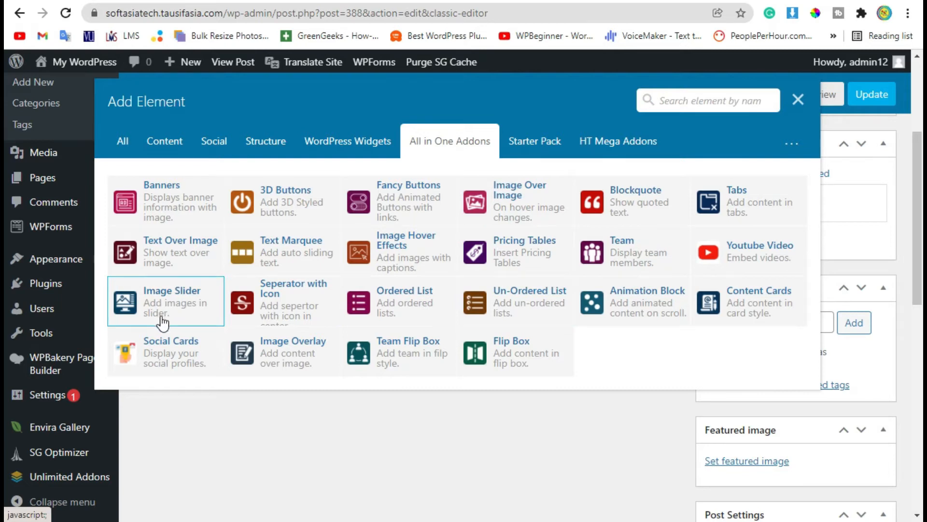
click(747, 297)
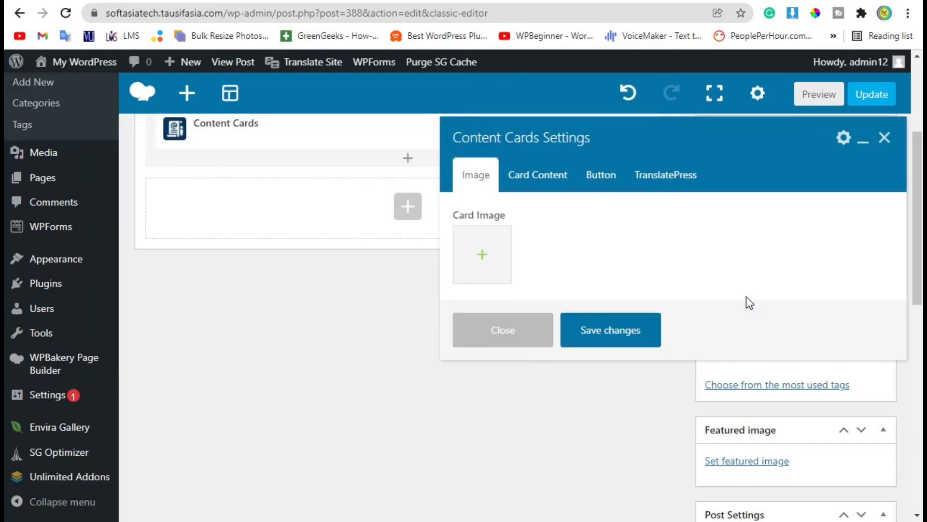
- Set the card image to the black-and-white photo of the full domed tower from the media library
click(489, 258)
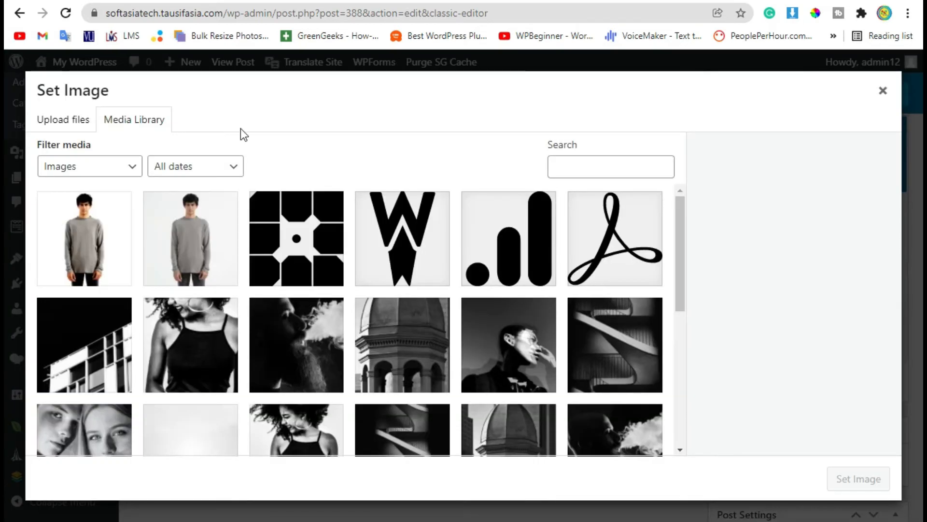
scroll(215, 268, down, 5)
scroll(391, 358, up, 4)
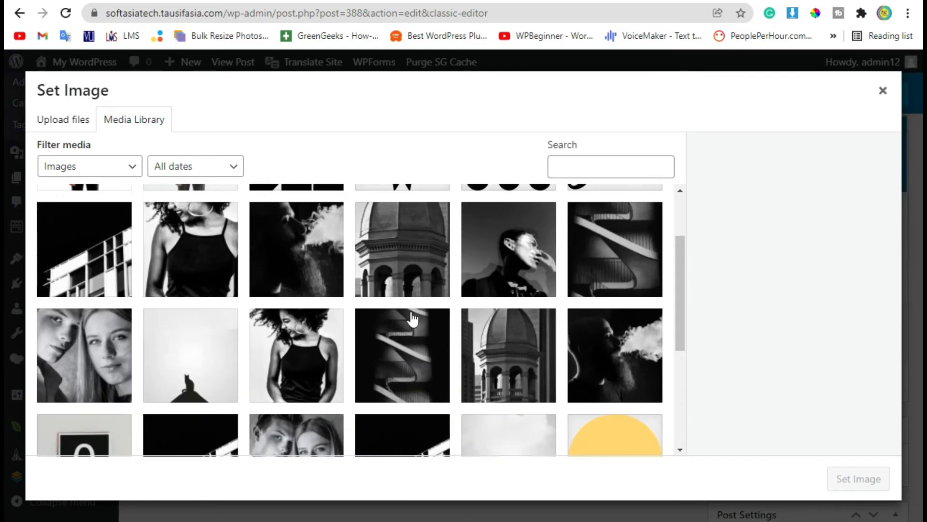
click(517, 371)
click(850, 478)
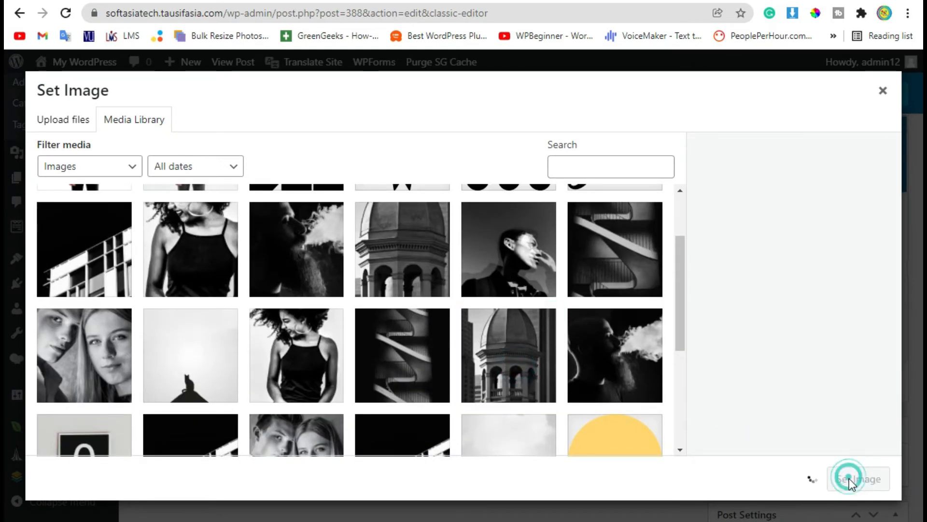
- Fill in the card title as "Lorem ipsum" and paste the "Lorem ipsum dolor sit amet" paragraph as the card content
click(514, 179)
click(520, 243)
key(super+v)
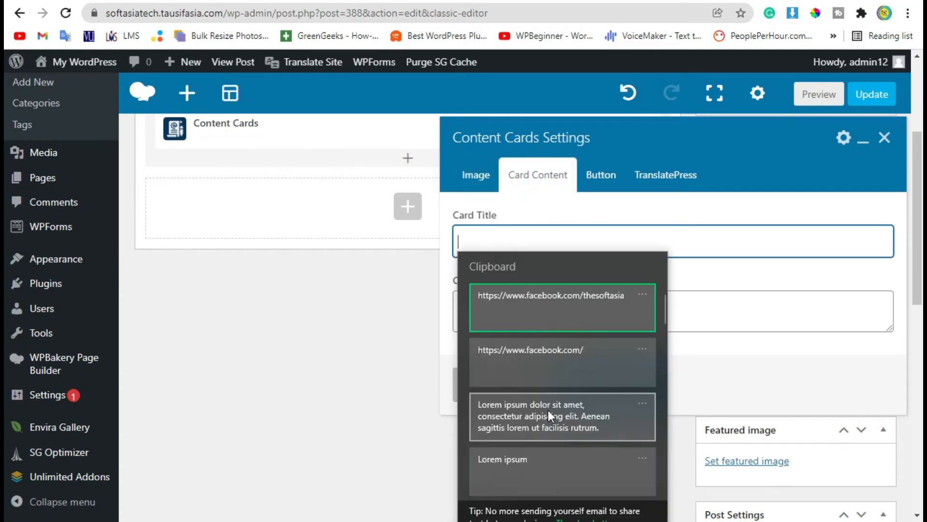
click(508, 459)
click(543, 324)
key(super+v)
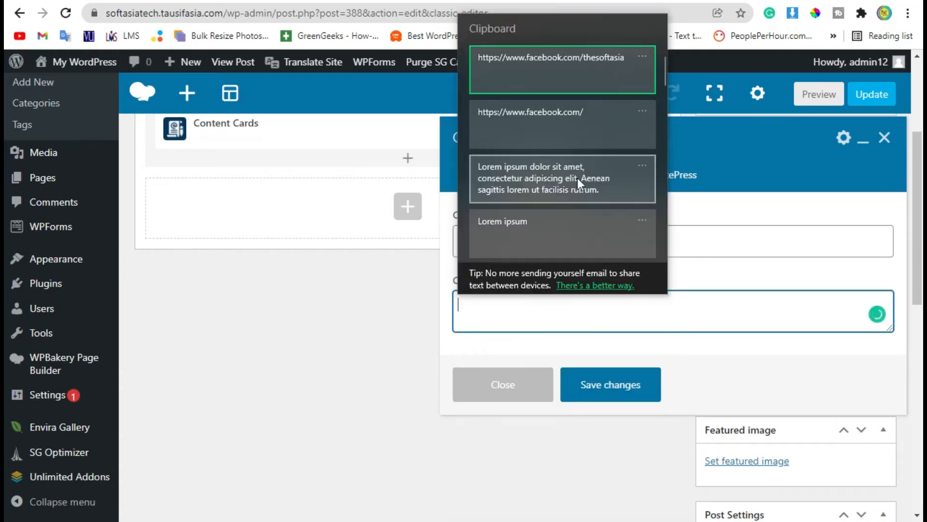
click(577, 178)
click(597, 175)
click(520, 245)
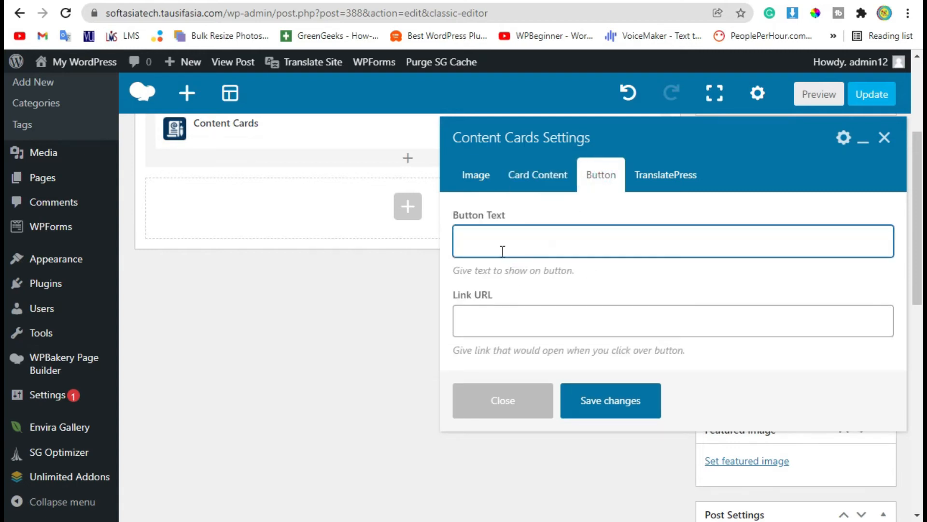
text(Learn More)
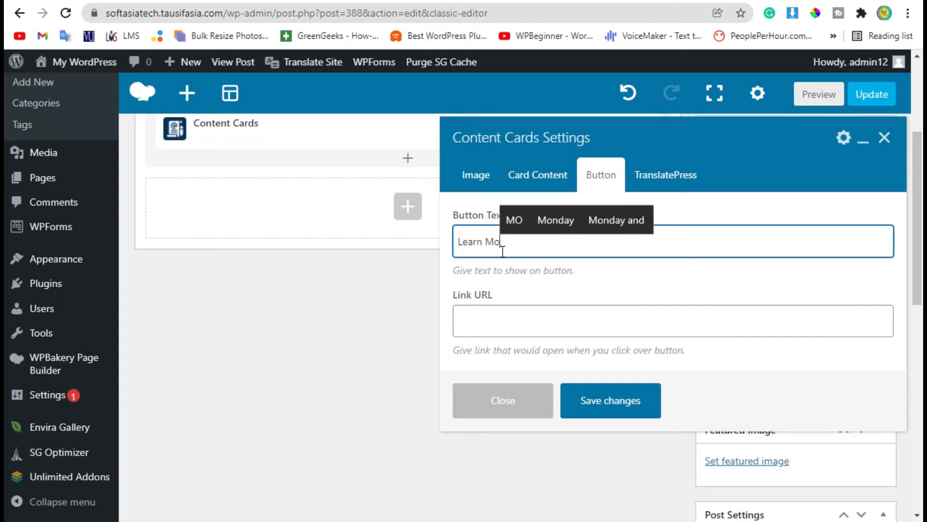
double_click(463, 298)
click(503, 322)
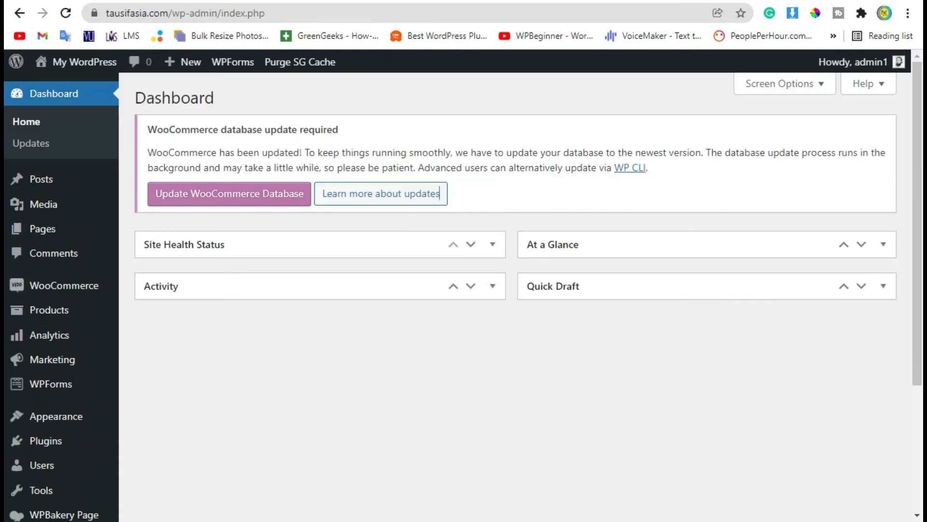
drag(255, 11, 45, 17)
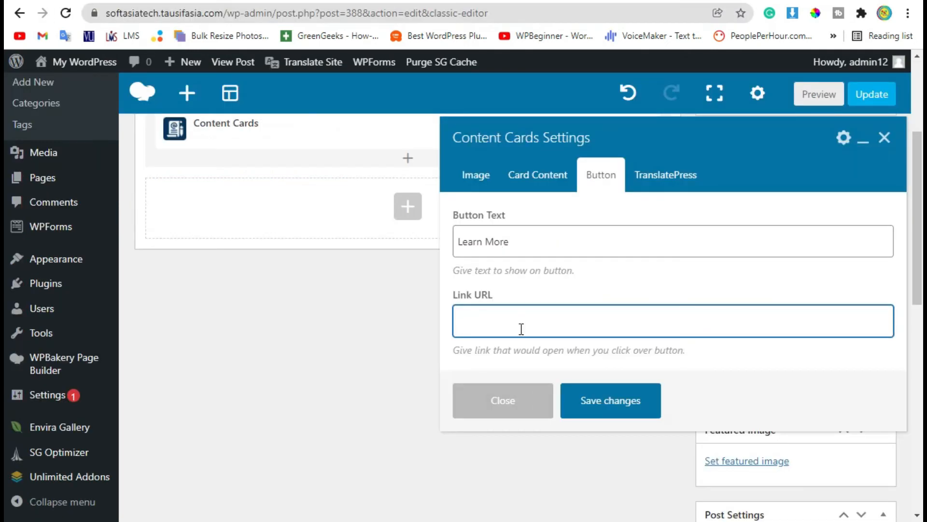
text(https://tausifasia.com/)
click(607, 400)
- Preview the post, examine the card's image, title and text, and test its Learn More button
scroll(744, 285, up, 5)
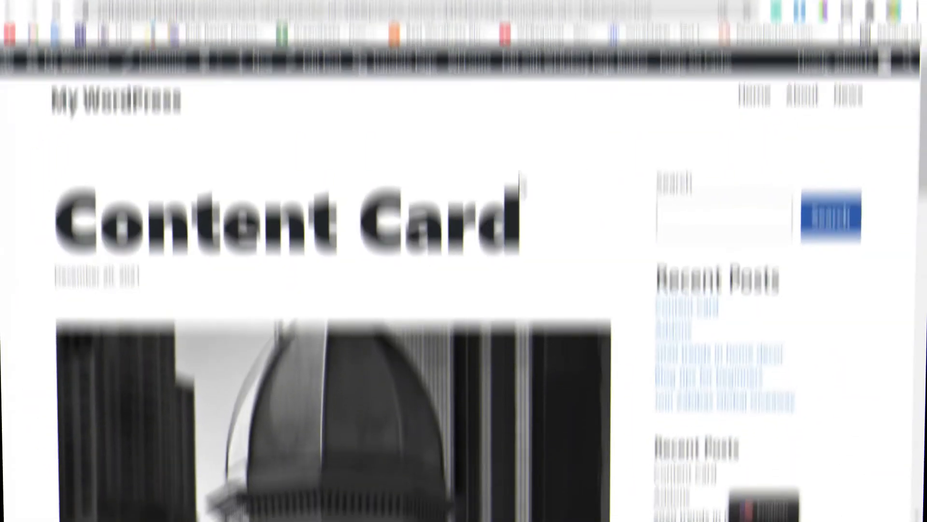
scroll(479, 198, down, 8)
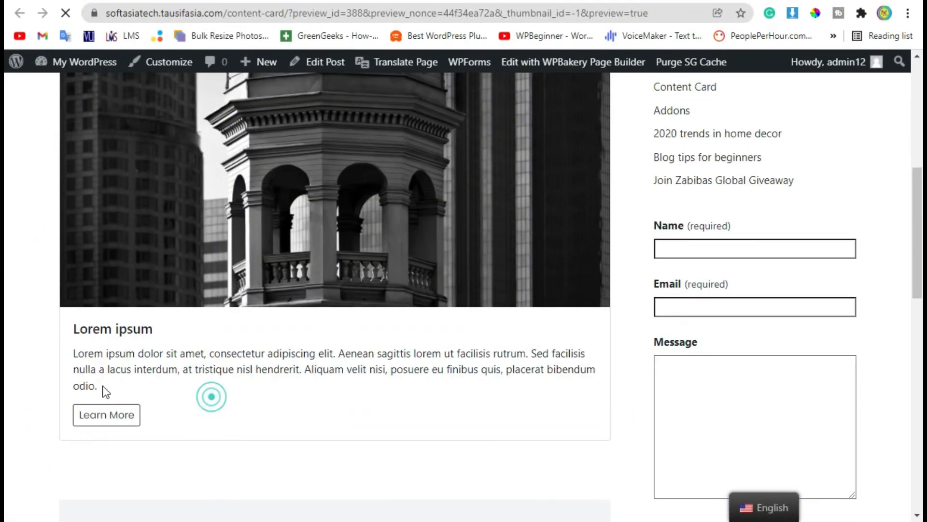
drag(102, 385, 69, 282)
scroll(285, 298, up, 2)
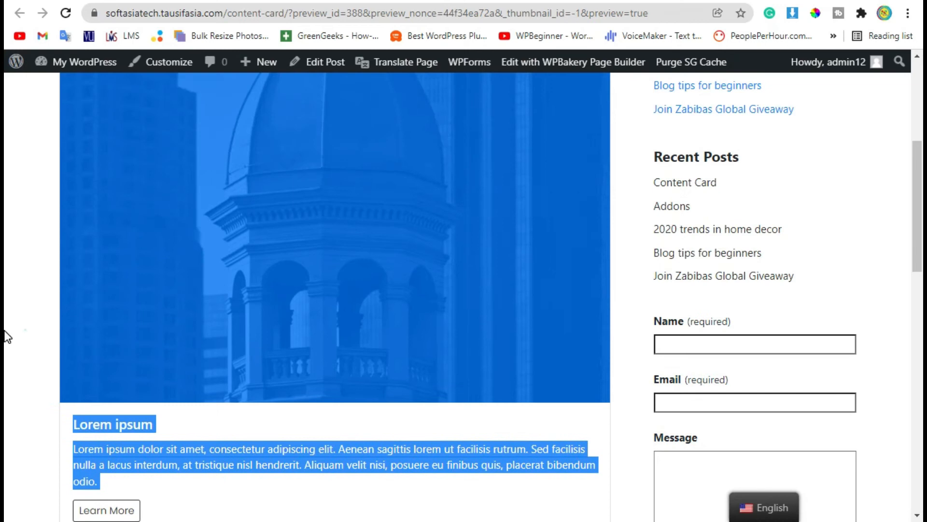
click(272, 286)
scroll(251, 314, down, 2)
drag(72, 328, 136, 393)
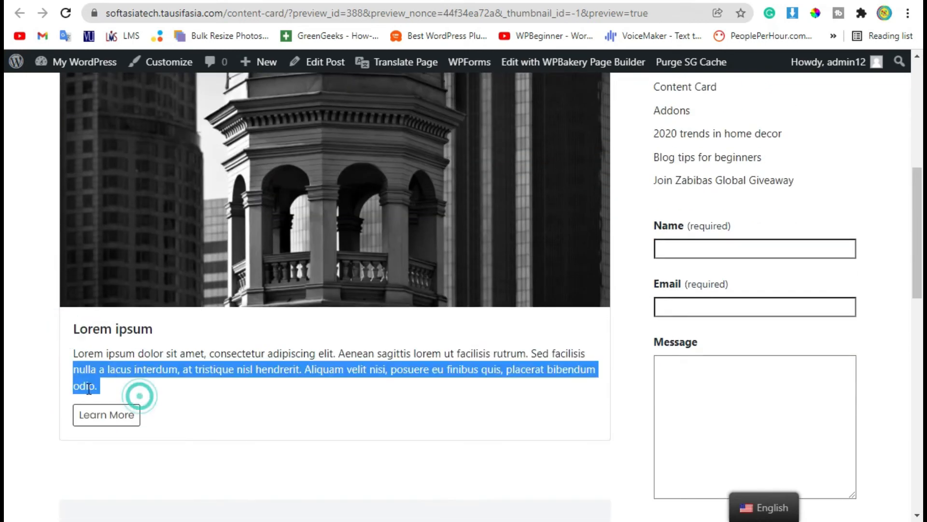
click(113, 422)
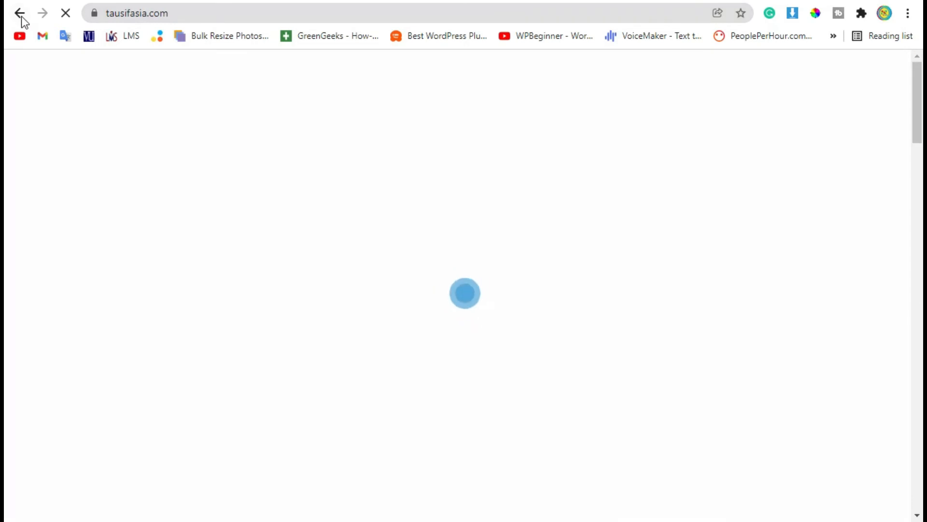
click(19, 13)
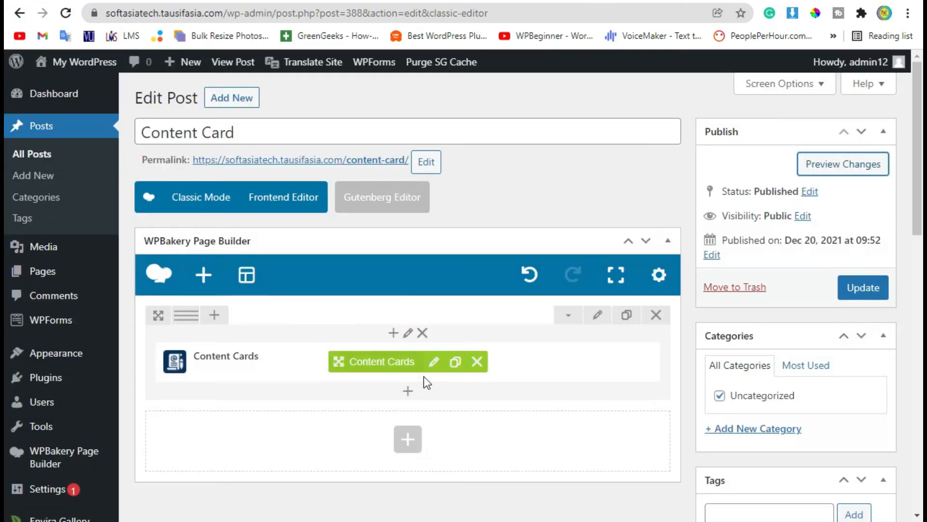
- Split the row into three equal columns and place copies of the content card in the second and third columns
mouse_move(187, 326)
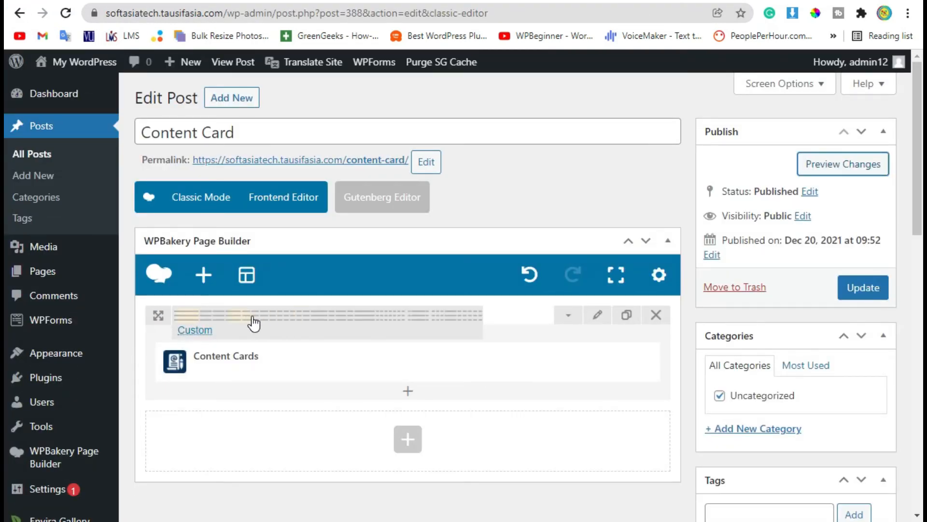
click(255, 316)
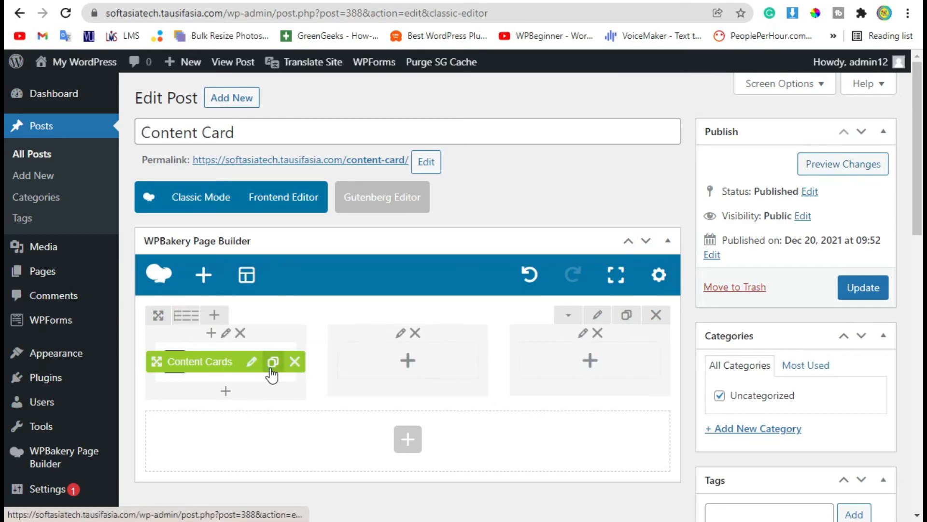
click(271, 363)
drag(243, 419, 371, 367)
mouse_move(186, 418)
mouse_down()
mouse_move(208, 404)
mouse_move(531, 372)
mouse_up()
- Replace the first column's card image with the photo of the white building against a black sky
click(250, 361)
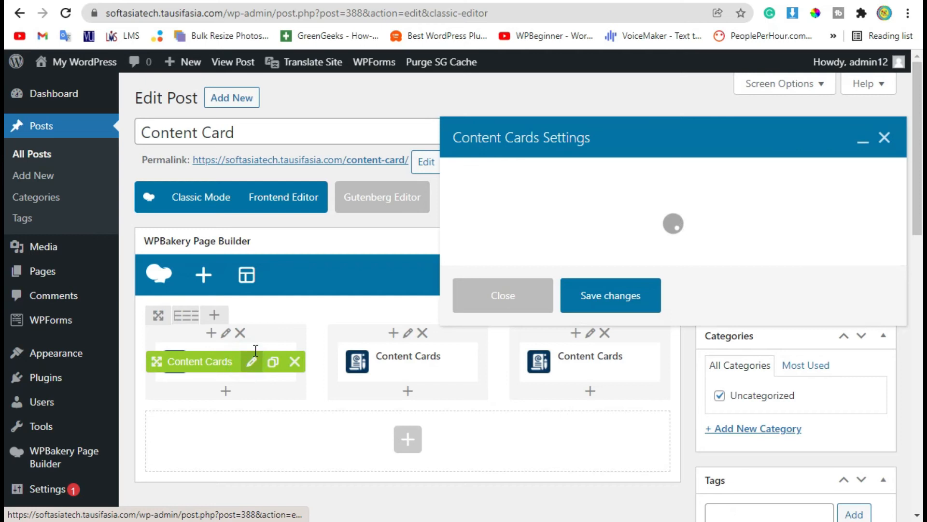
click(483, 255)
click(483, 252)
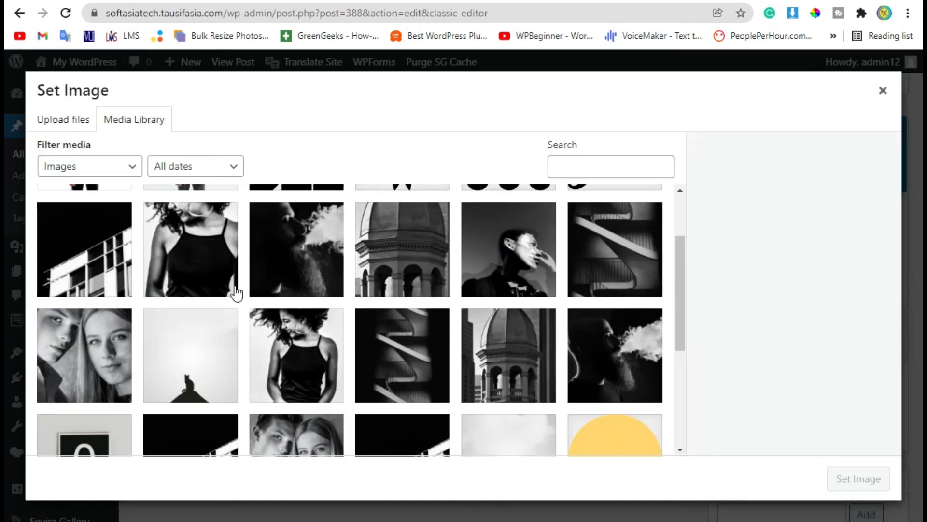
scroll(368, 373, down, 4)
click(198, 290)
click(861, 478)
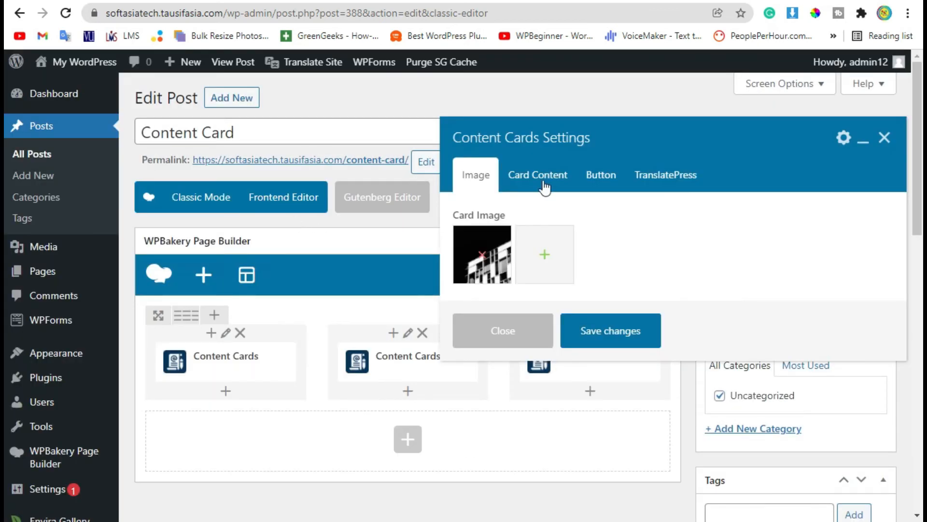
- Review the first card's title and content text, and save its settings
click(544, 188)
triple_click(543, 242)
drag(570, 319, 503, 299)
scroll(590, 307, down, 1)
click(549, 321)
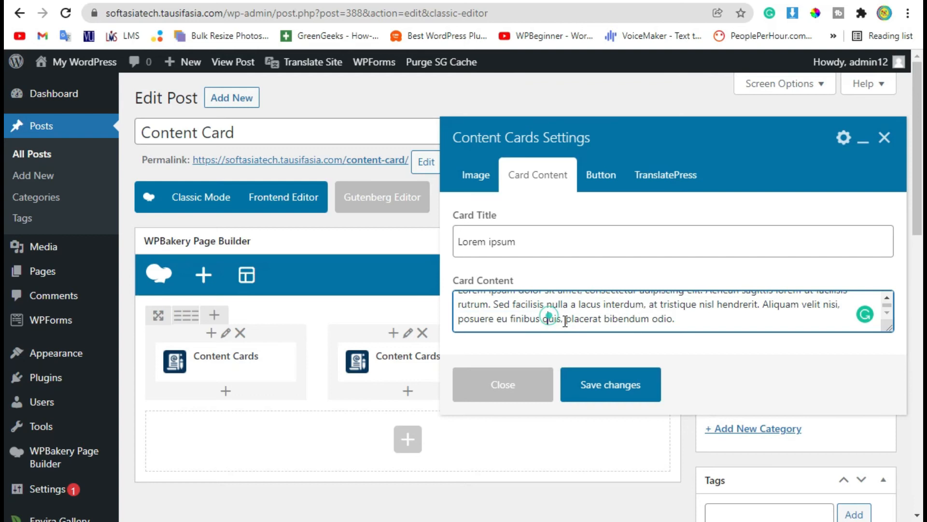
triple_click(516, 246)
click(623, 393)
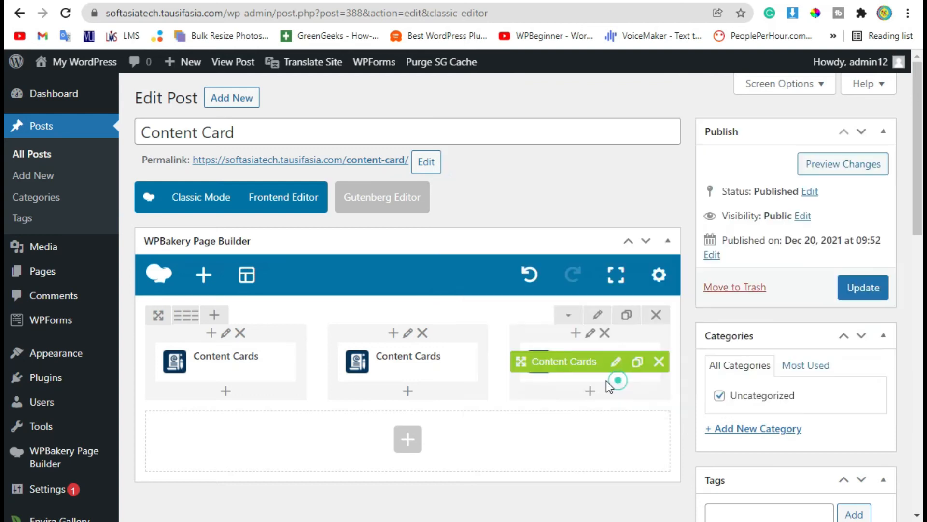
- Replace the third column's card image with the photo of the building facade with dark horizontal openings, and save the card's settings
click(616, 363)
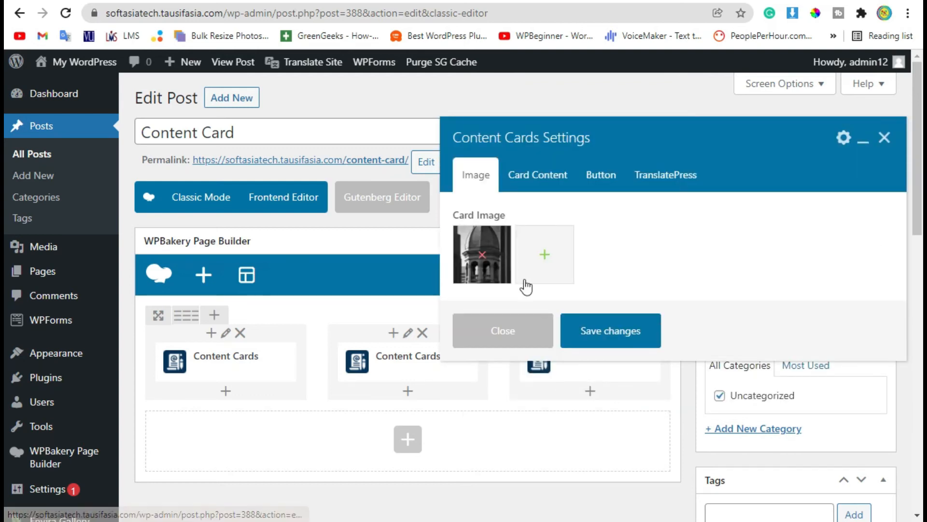
click(481, 252)
click(297, 394)
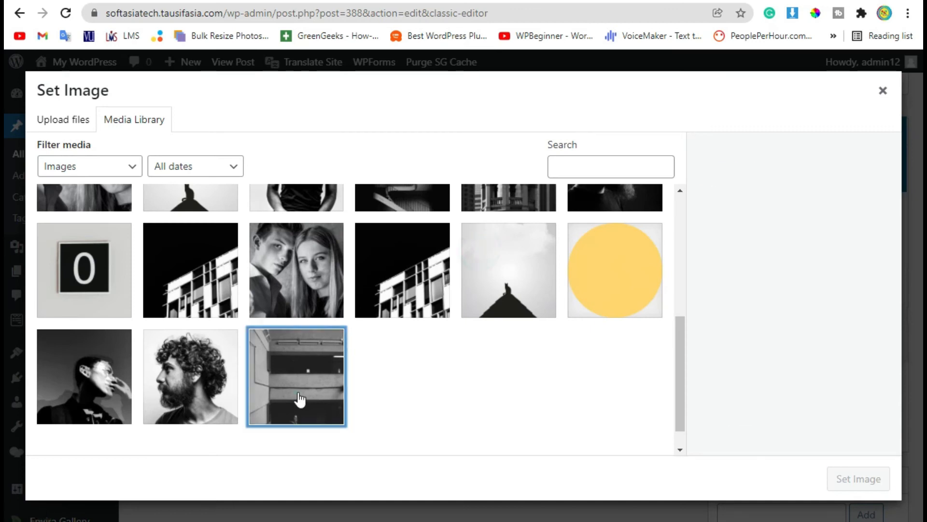
click(858, 479)
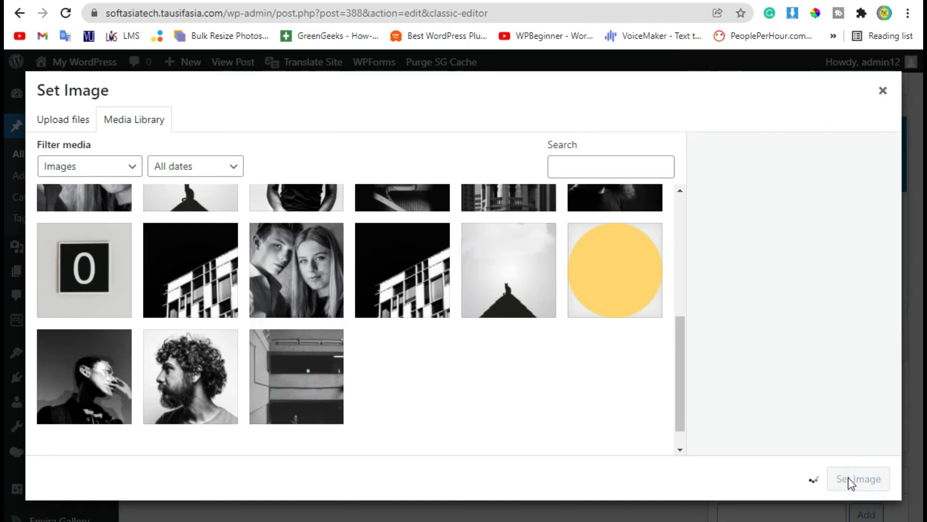
click(614, 314)
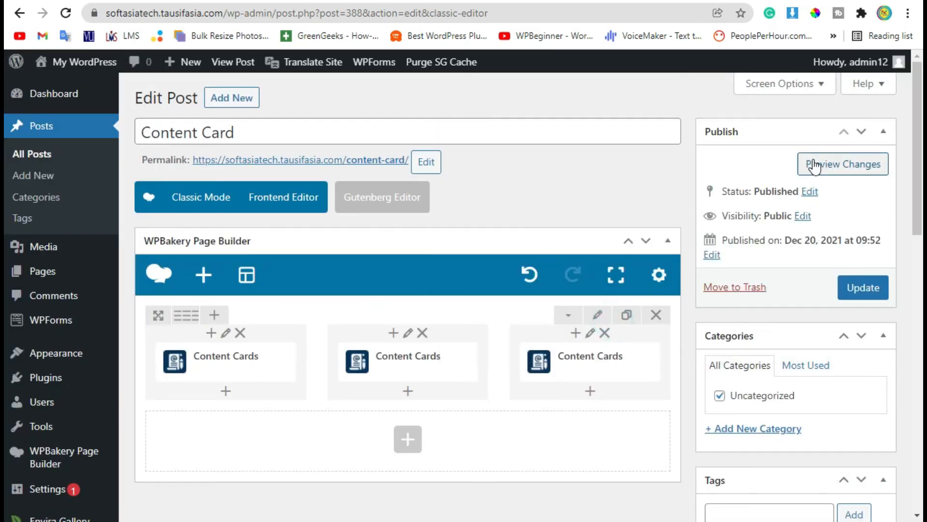
- Preview the post and examine the images, titles and text of the three-column row of content cards
click(782, 161)
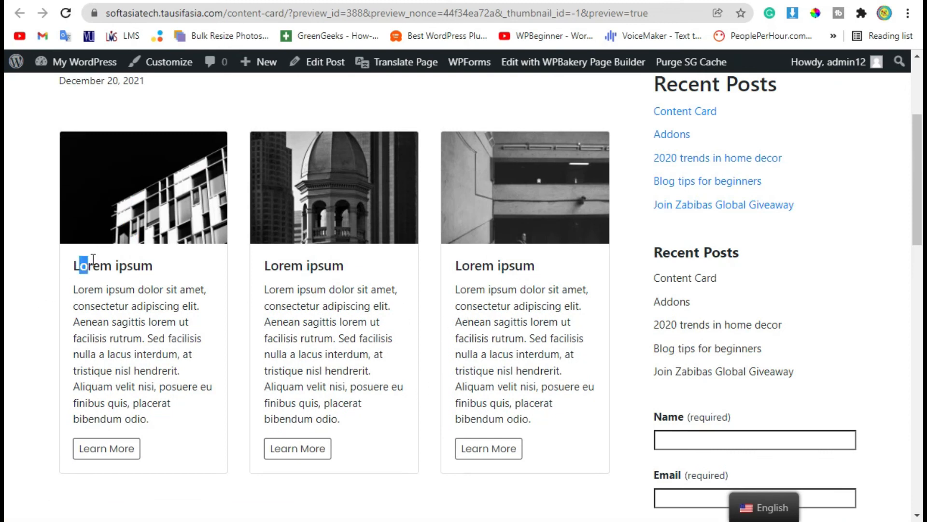
drag(94, 259, 161, 338)
click(206, 419)
scroll(216, 458, up, 2)
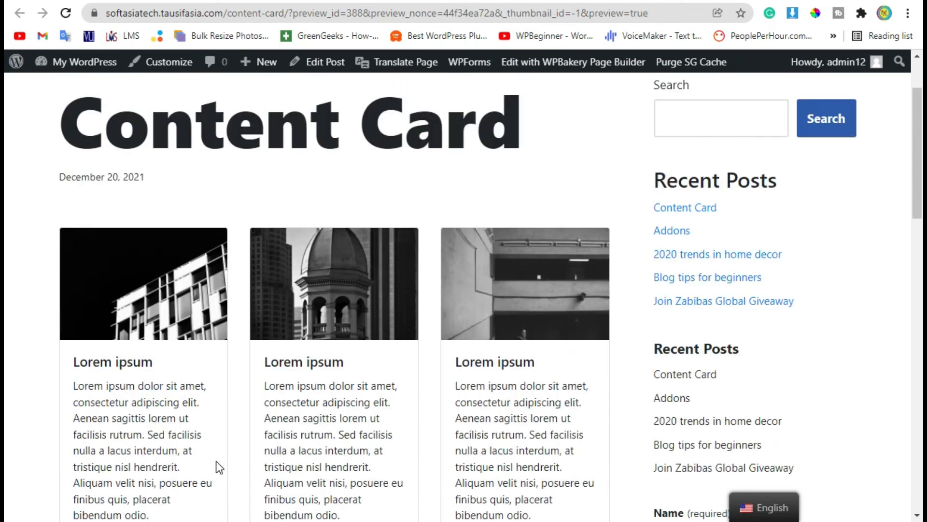
scroll(216, 461, up, 2)
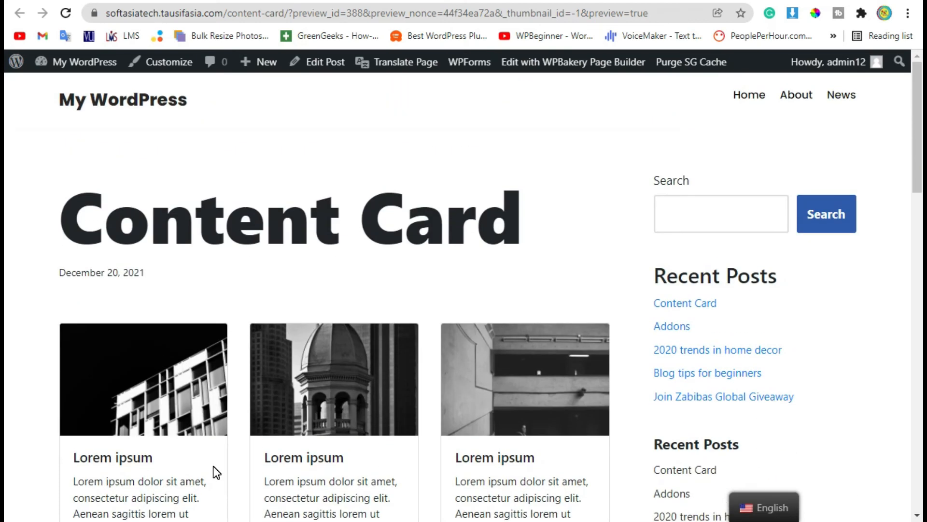